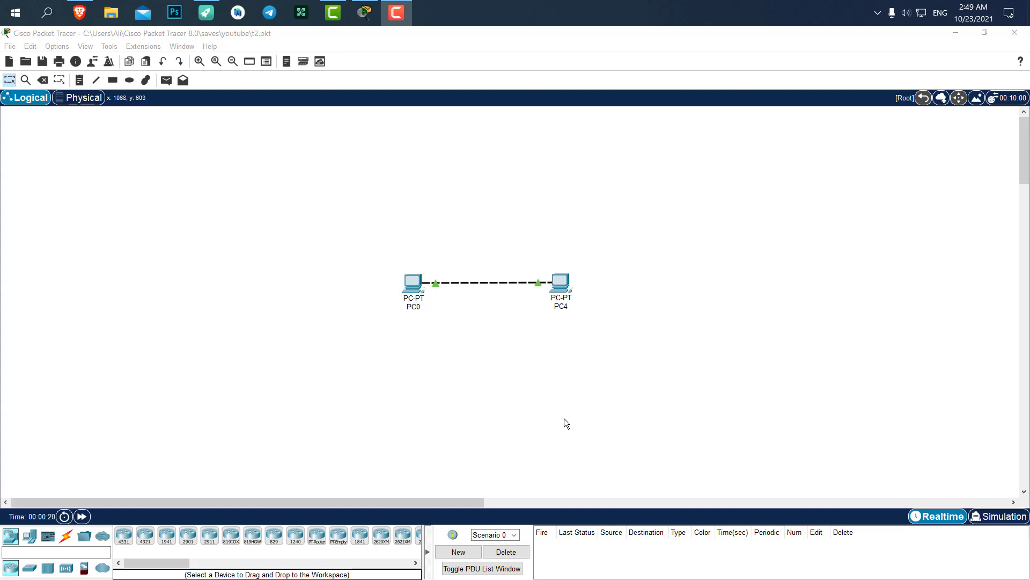
Step: Move PC0 and PC4 together slightly lower and to the left in the workspace, keeping their spacing
left_click(584, 394)
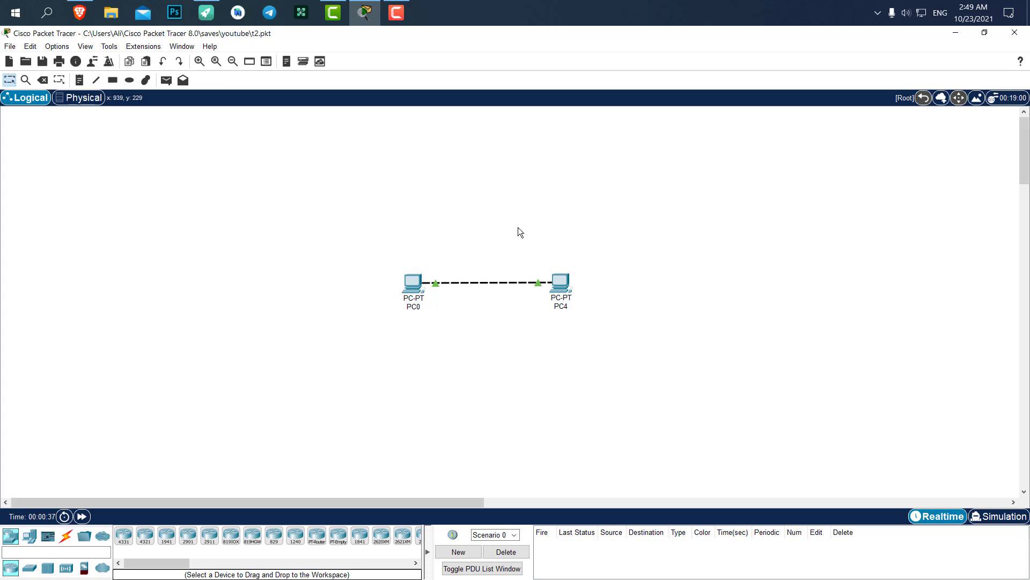
left_click_drag(630, 228, 377, 336)
left_click_drag(414, 290, 388, 330)
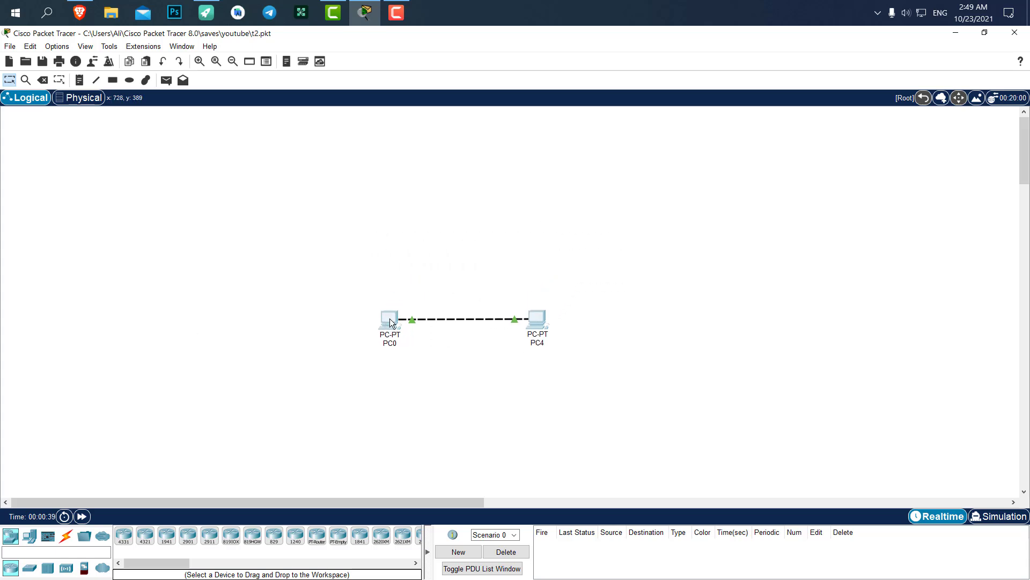
left_click(412, 272)
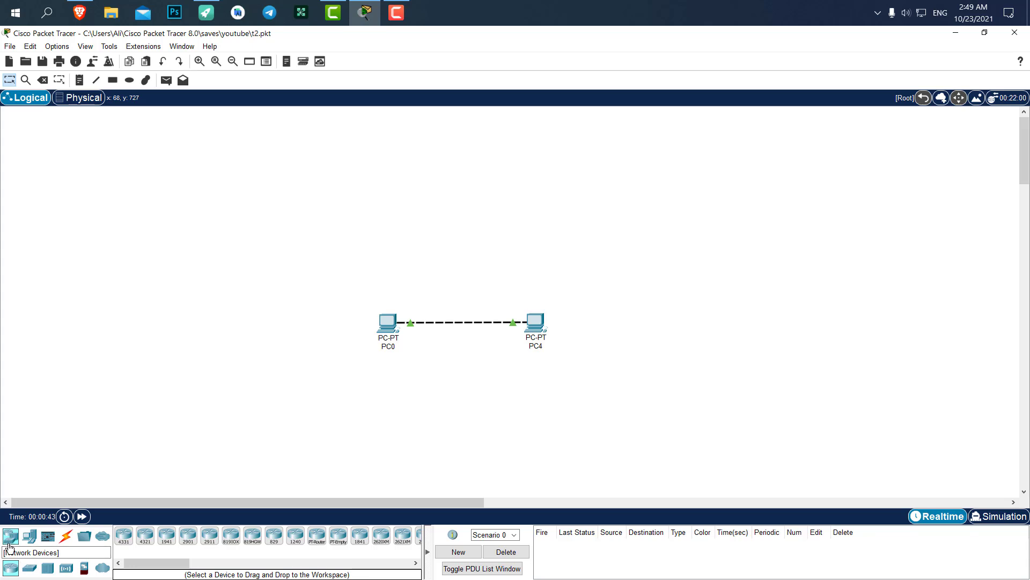
Step: Add a 2960 switch to the workspace, centred above PC0 and PC4
left_click(30, 569)
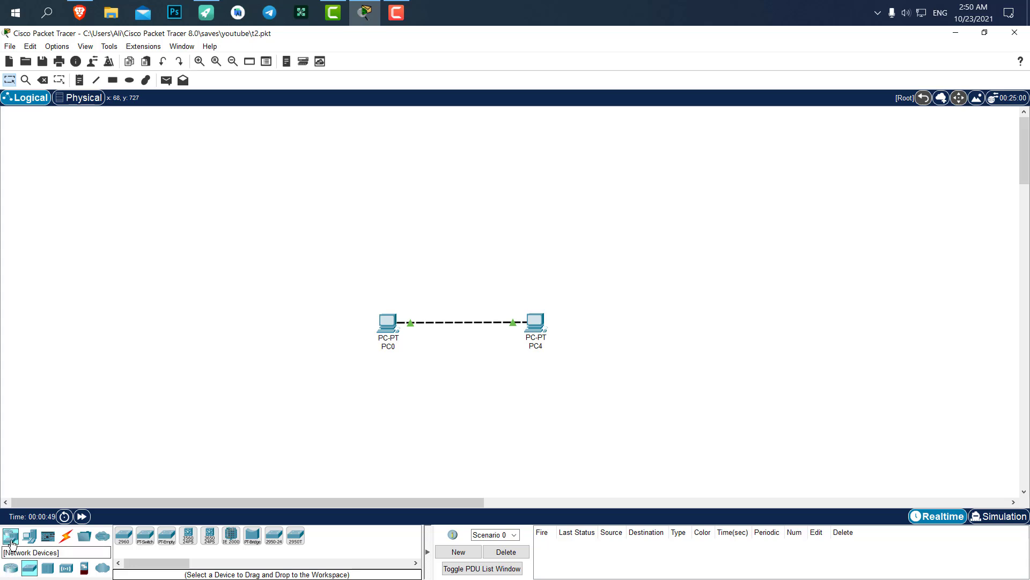
left_click(126, 544)
left_click(465, 198)
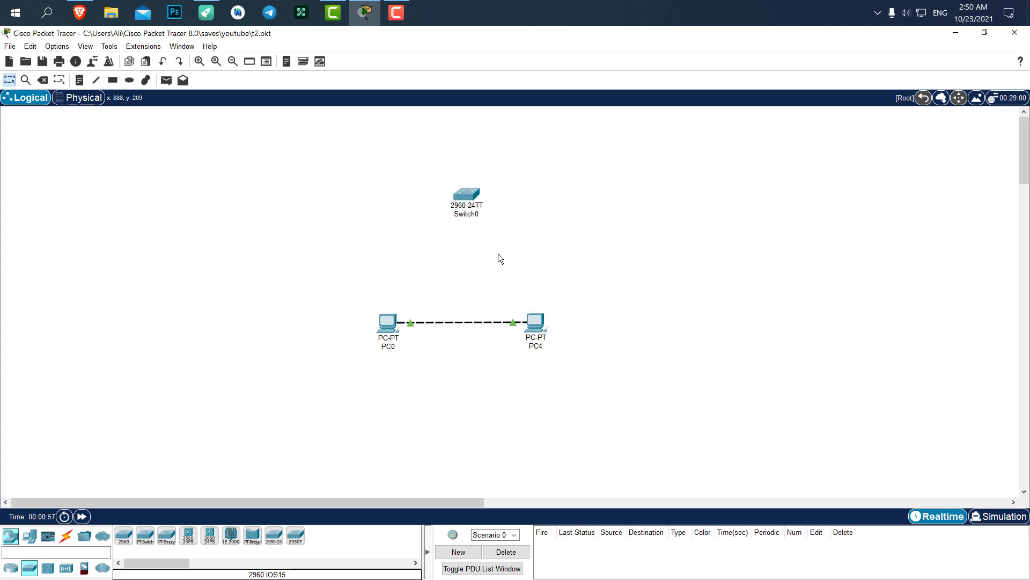
Step: Add a third PC between PC0 and PC4
left_click(29, 535)
left_click(130, 545)
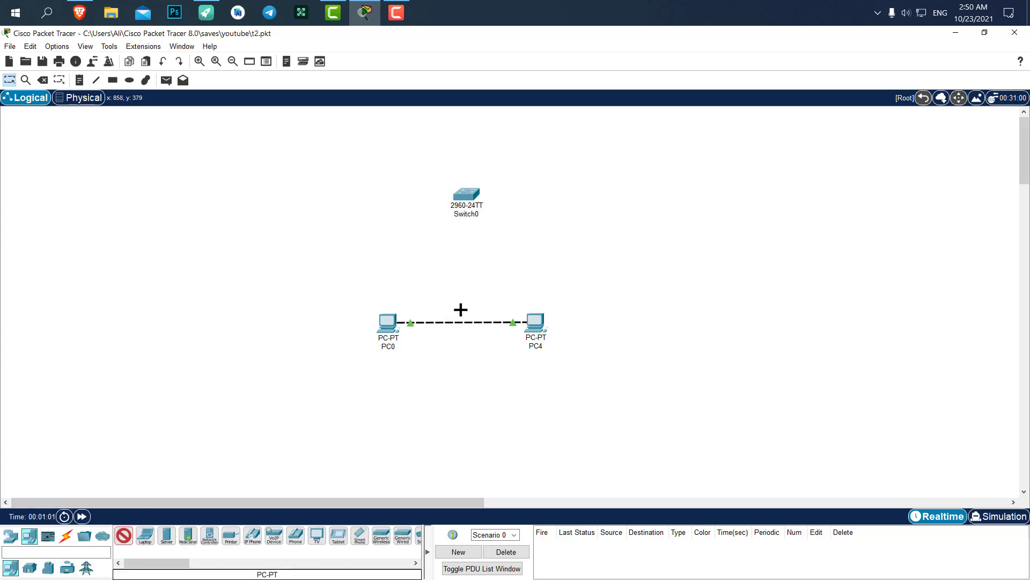
left_click(460, 310)
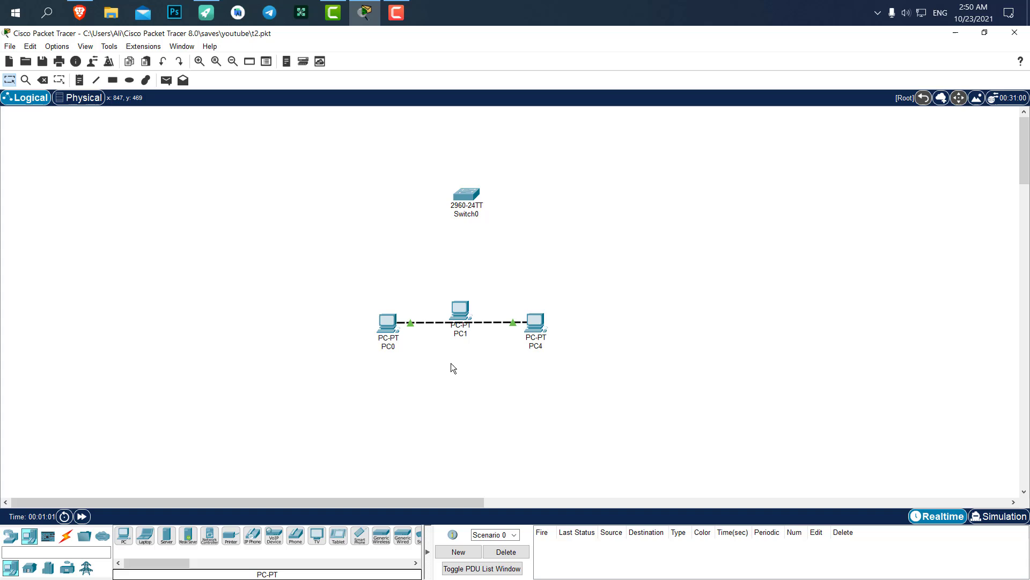
Step: Delete the direct cable between PC0 and PC4, and lower PC1 to roughly align with the other PCs
left_click(44, 80)
left_click(431, 324)
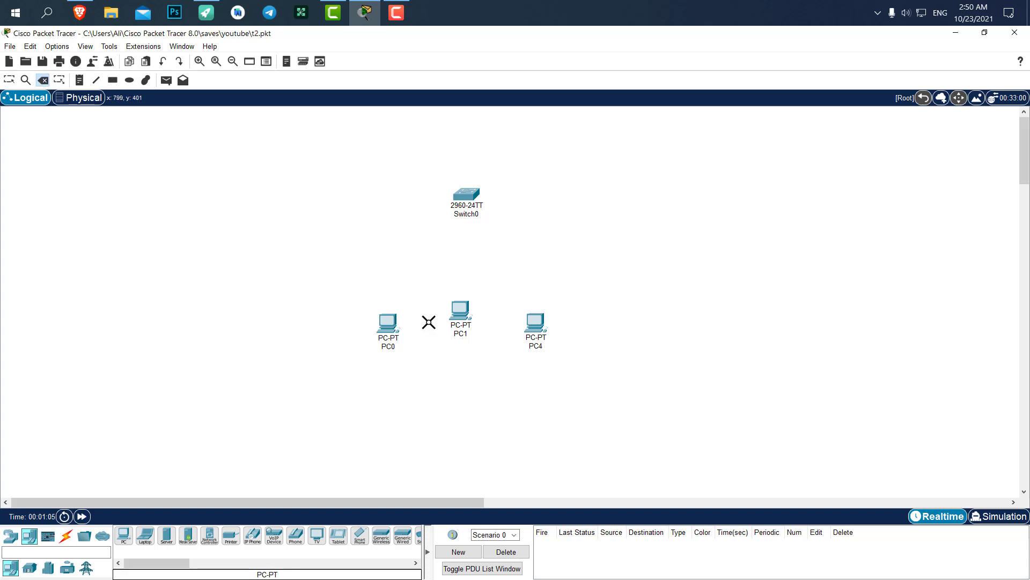
left_click(9, 80)
left_click_drag(458, 311, 462, 334)
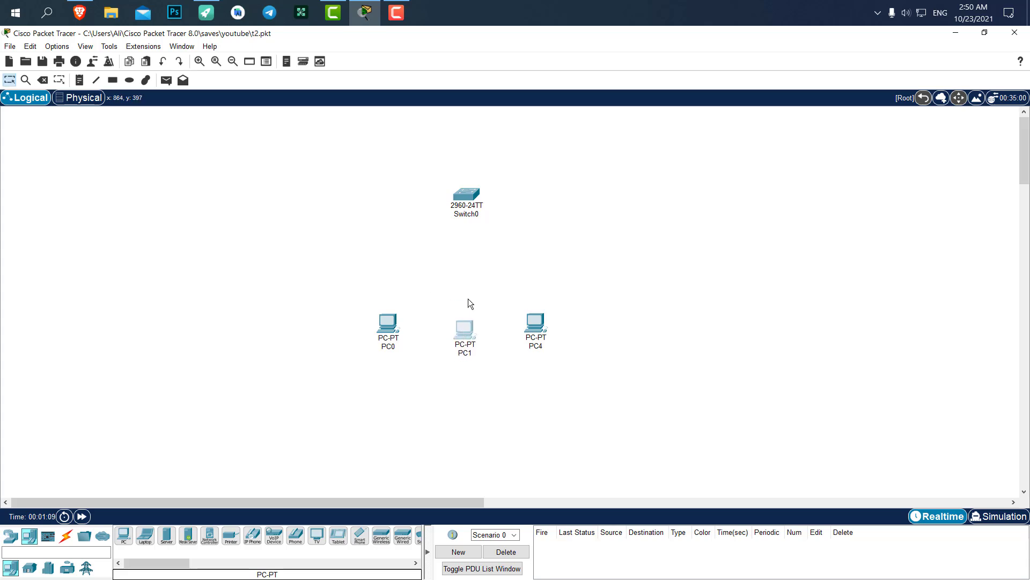
Step: Connect PC0, PC1 and PC4 to the 2960 switch with automatically chosen connections
left_click(65, 536)
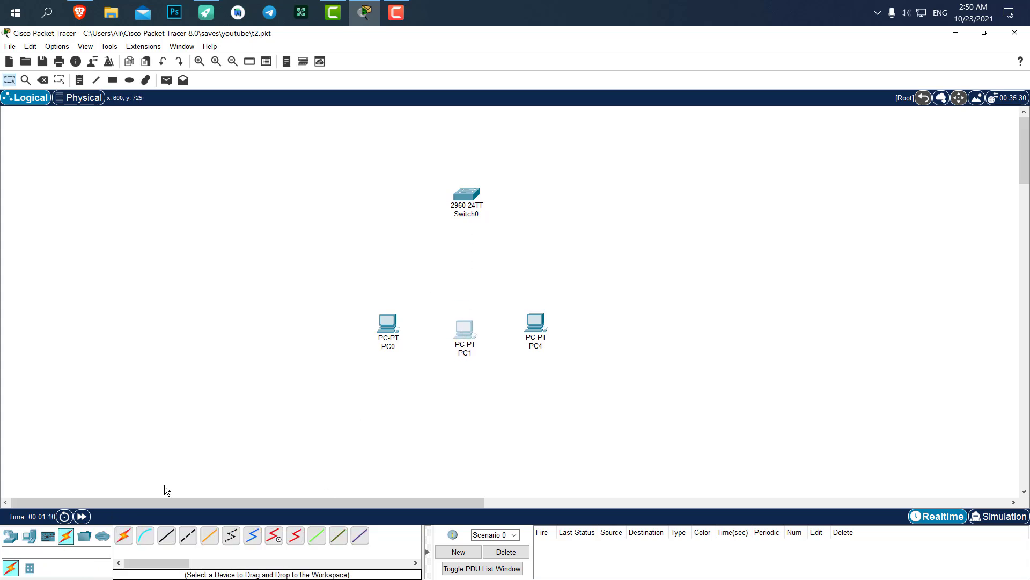
left_click(124, 535)
left_click(388, 323)
left_click(455, 219)
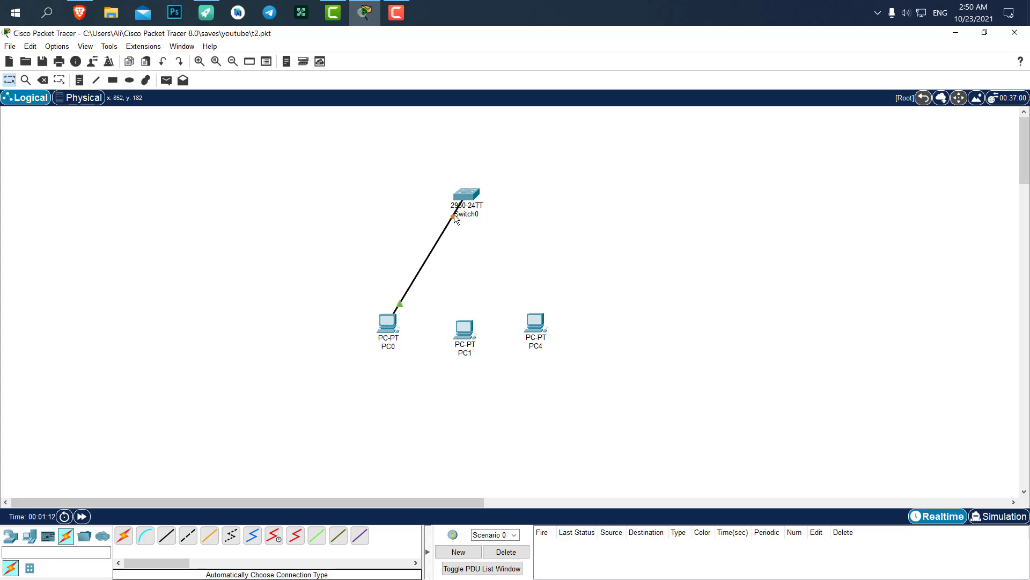
left_click(123, 535)
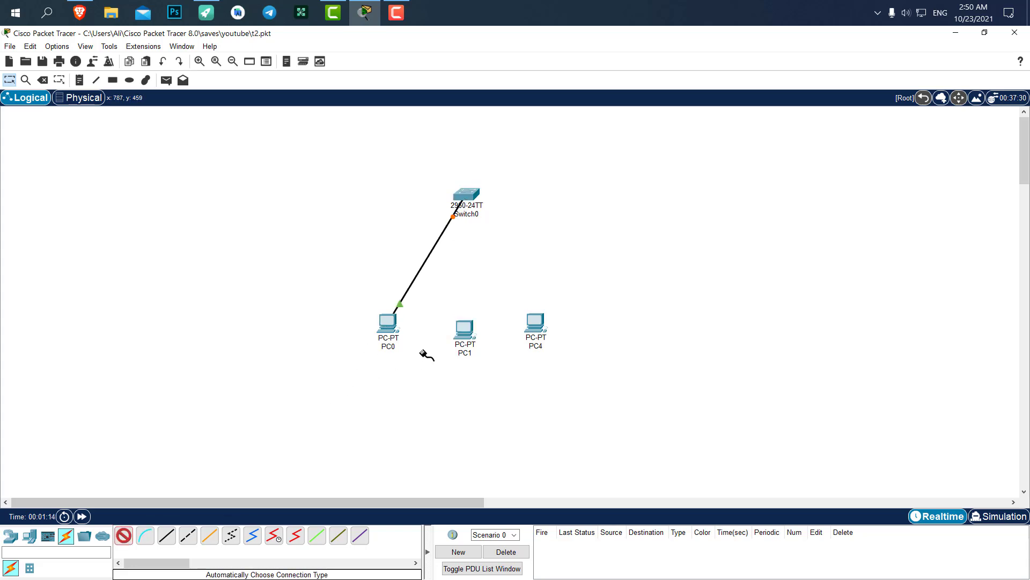
left_click(464, 329)
left_click(462, 196)
left_click(124, 536)
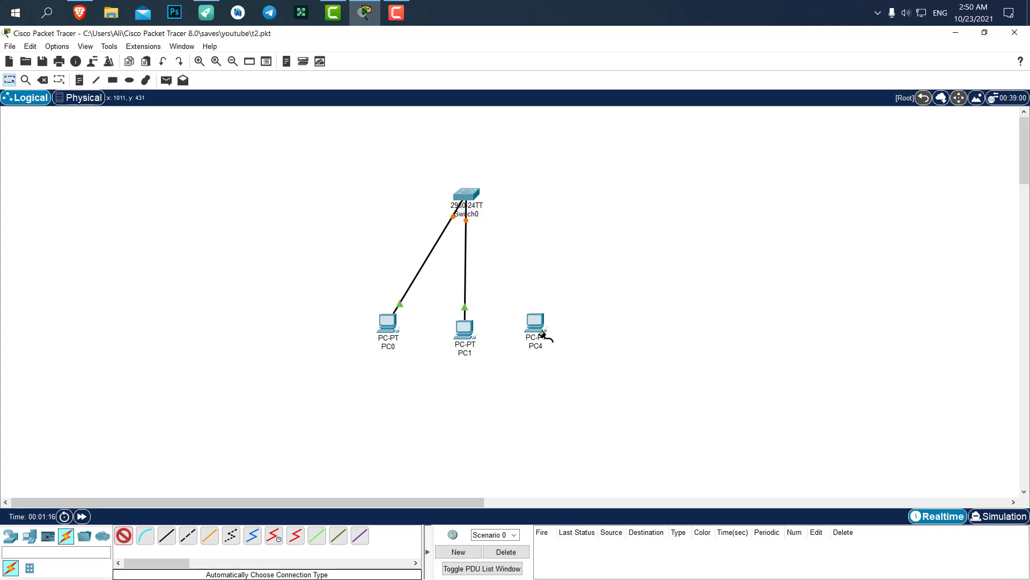
left_click(536, 325)
left_click(468, 191)
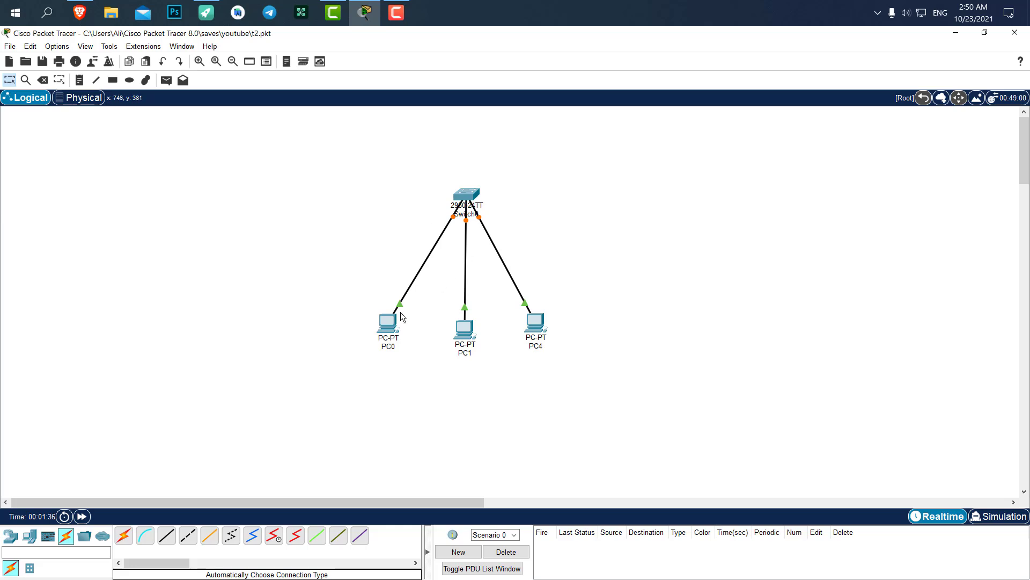
Step: Examine the IP configuration of PC0's FastEthernet0 interface beside the topology, and close the device window
left_click(388, 324)
left_click(389, 141)
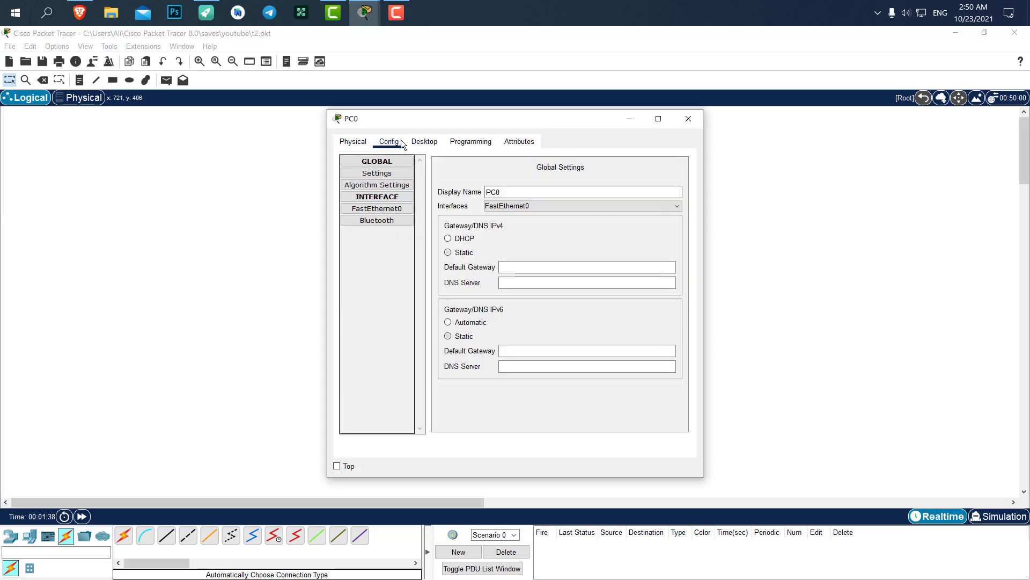
left_click(424, 141)
left_click(380, 193)
left_click_drag(475, 126, 729, 123)
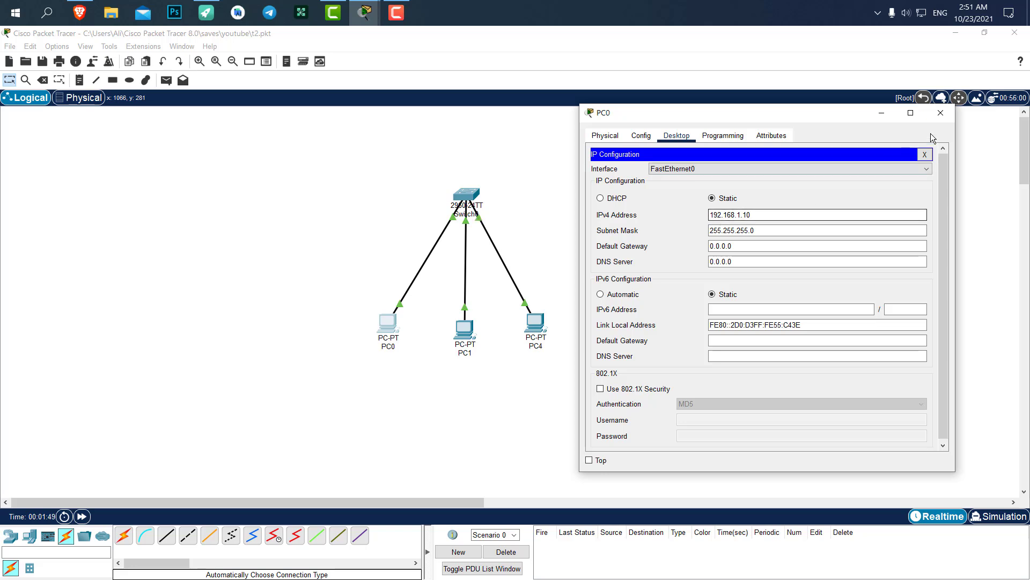
left_click(941, 113)
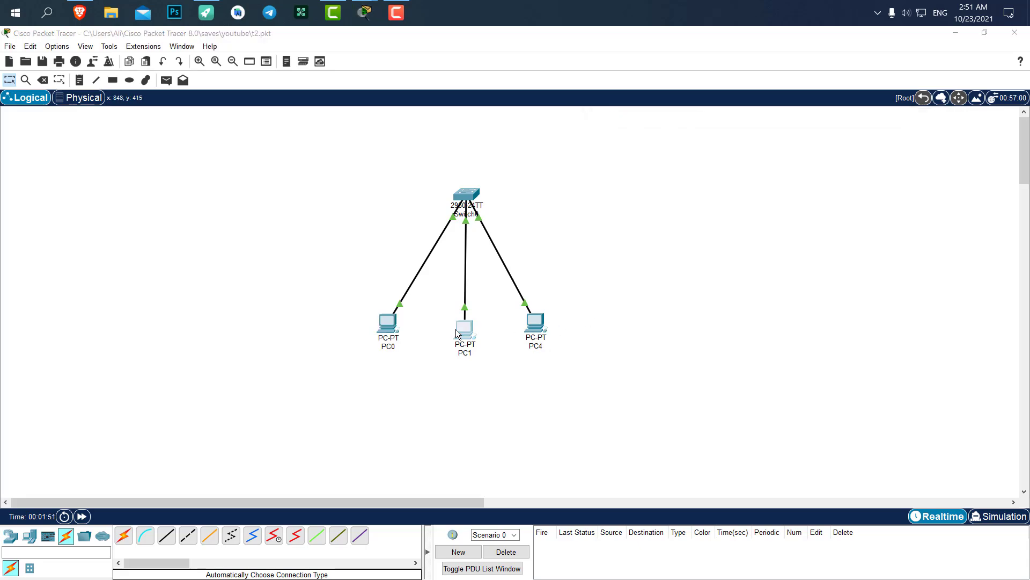
Step: Give PC1 the static IPv4 address 192.168.1.12 with subnet mask 255.255.255.0
left_click(457, 333)
left_click(424, 142)
left_click(381, 177)
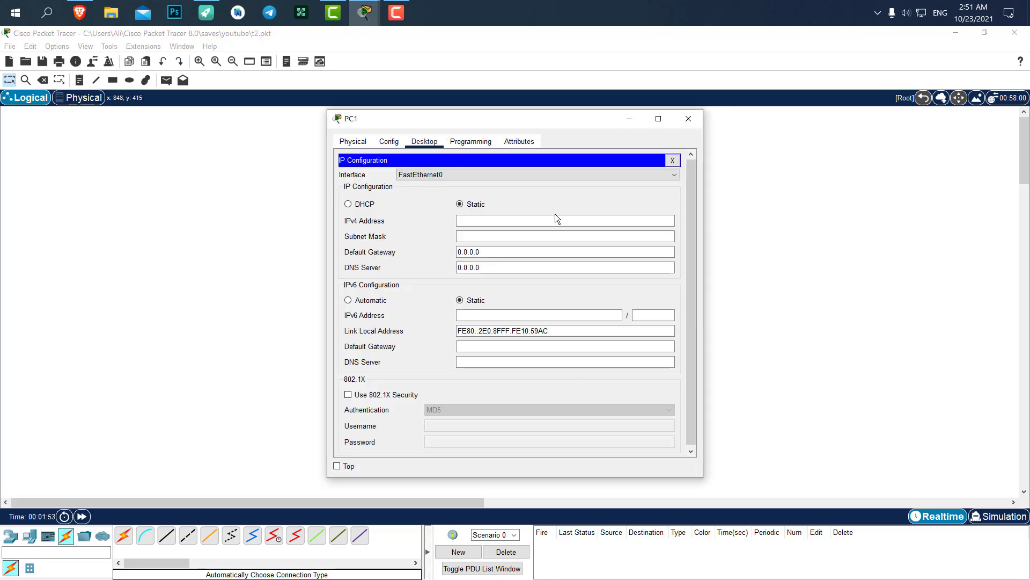
left_click(544, 221)
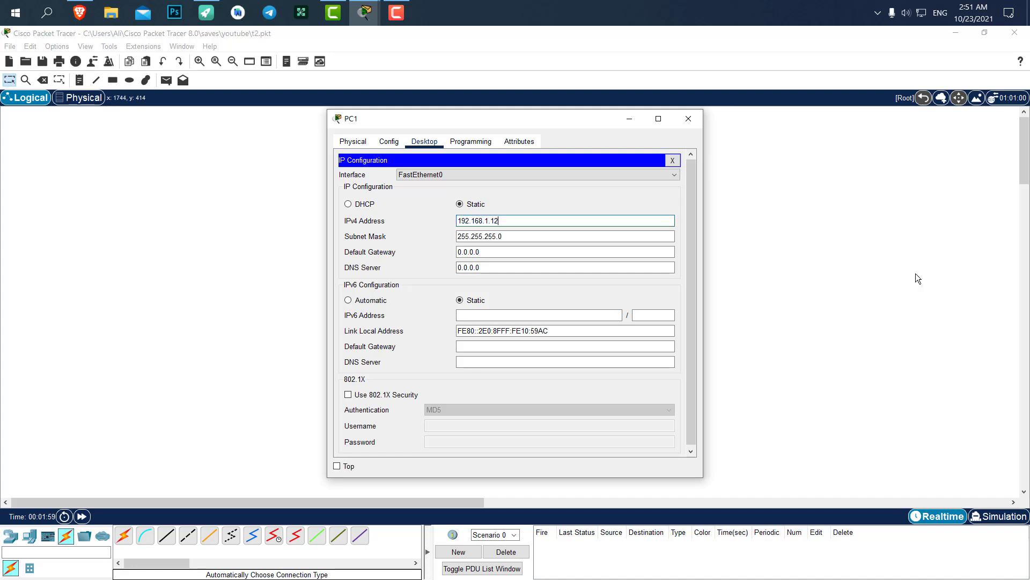
left_click(687, 119)
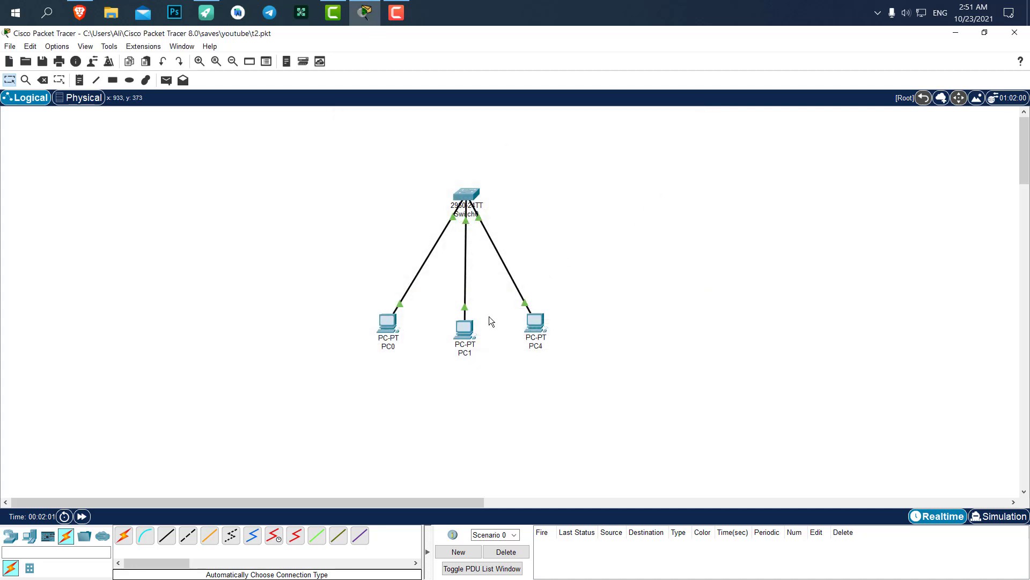
Step: Ping 192.168.1.12 from PC0's command prompt to test the connection to PC1, and close the device window
left_click_drag(443, 327, 481, 293)
left_click_drag(508, 214, 568, 207)
left_click(386, 323)
left_click(589, 188)
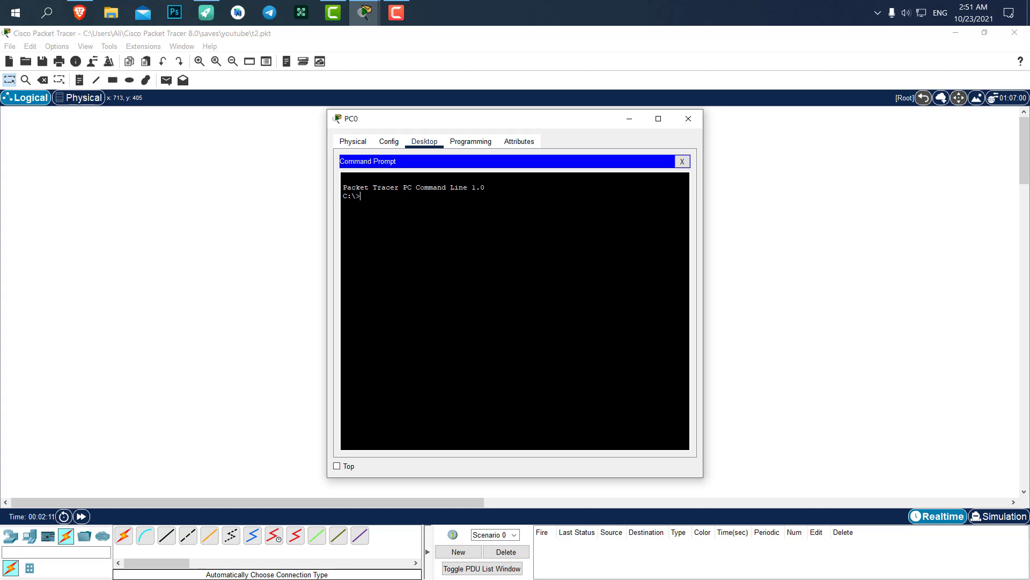
type("ping 192.168.1.")
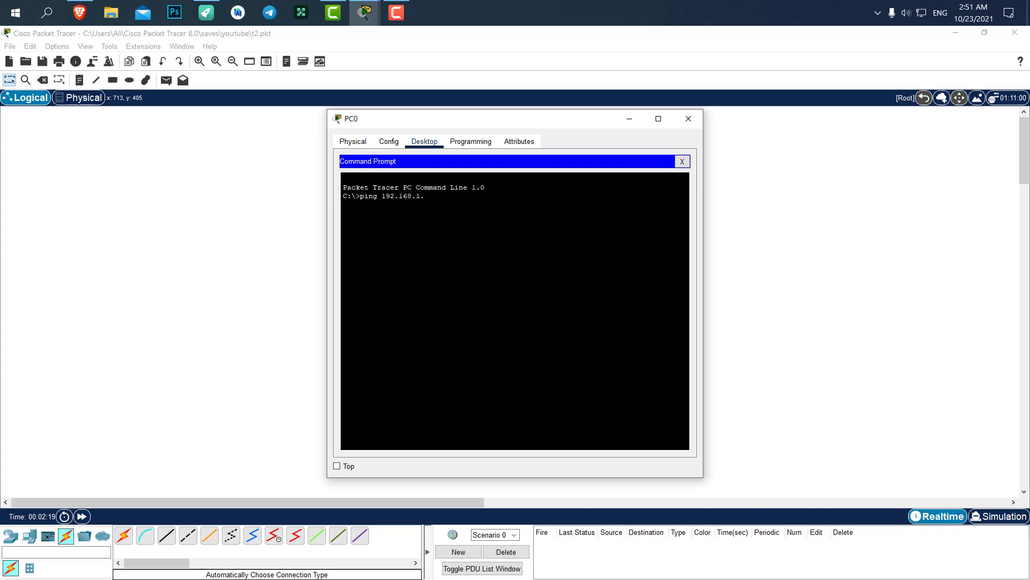
type("12")
key("Return")
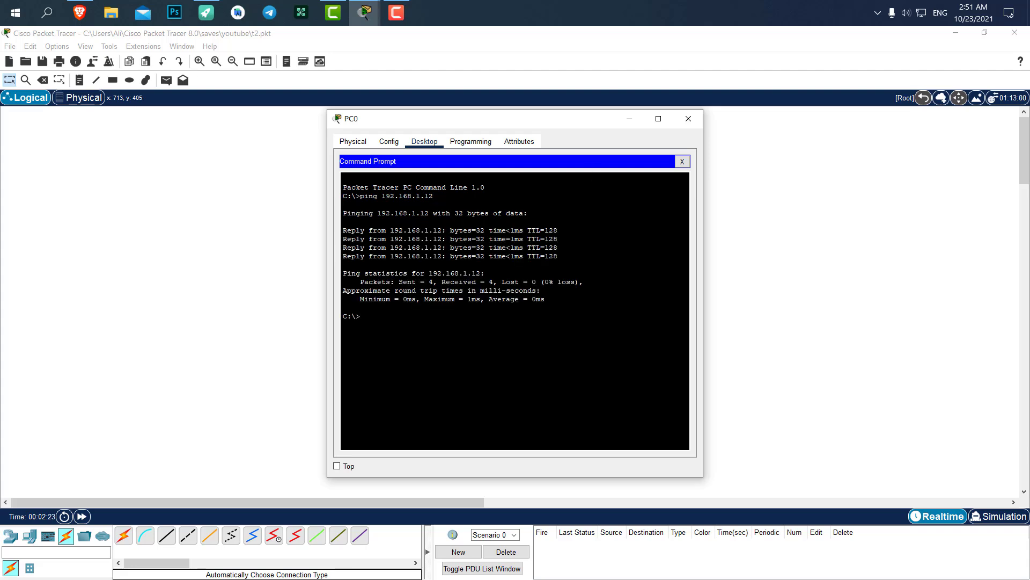
left_click_drag(463, 114, 717, 111)
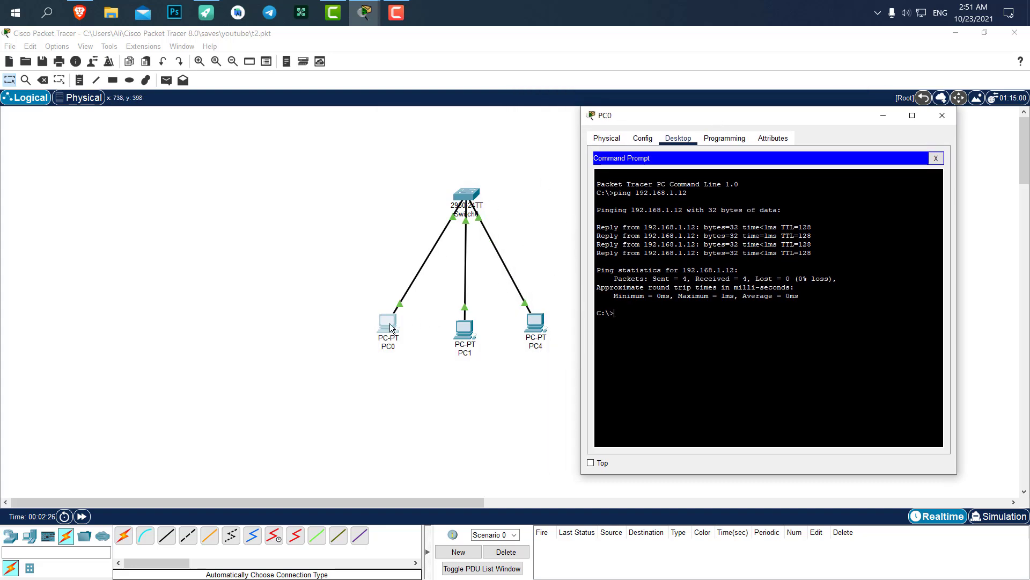
left_click(942, 116)
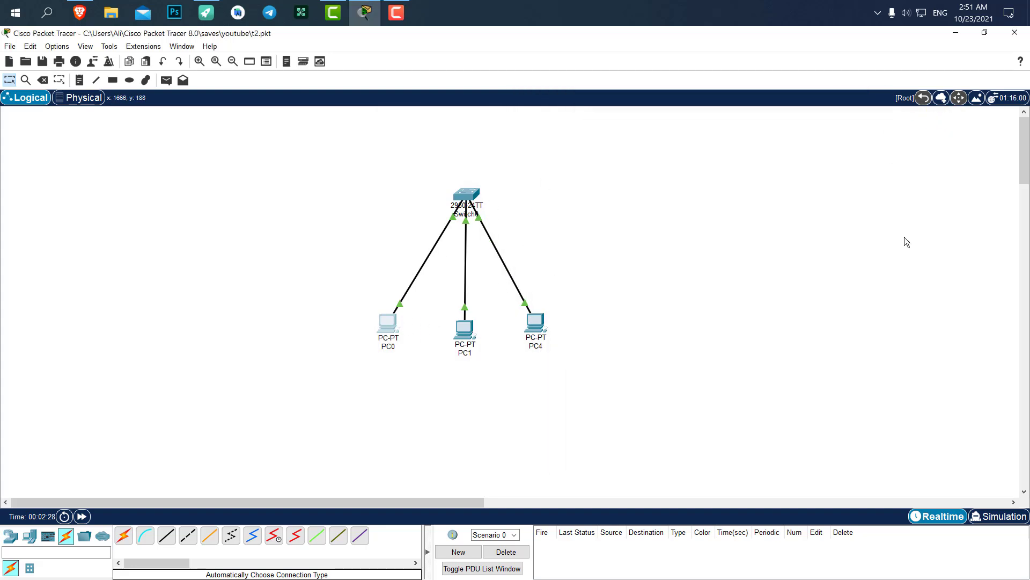
Step: Run a simple PDU from PC0 to PC1 in Simulation mode, and reset the simulation
left_click(997, 516)
left_click(166, 80)
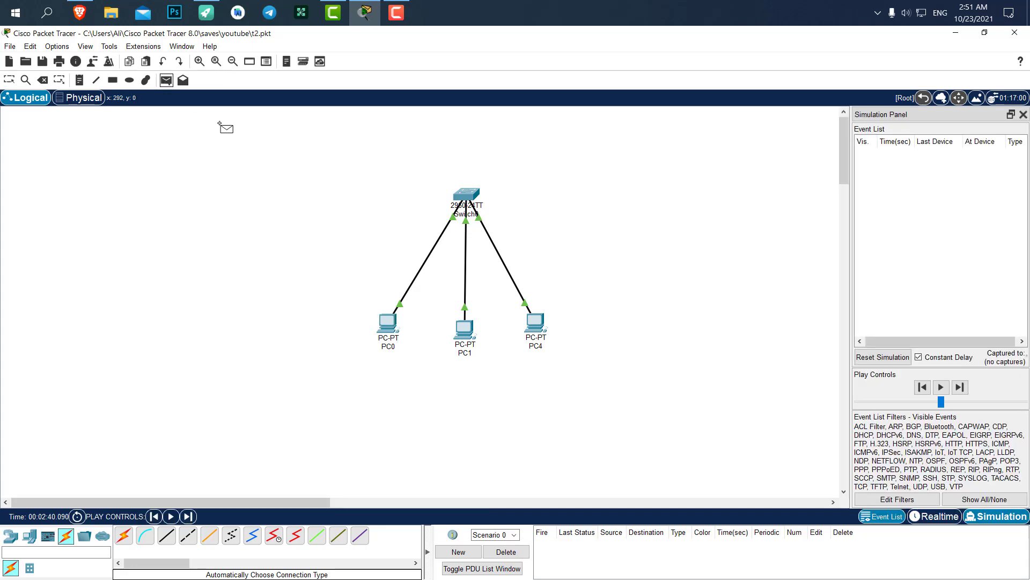
left_click(388, 323)
left_click(465, 328)
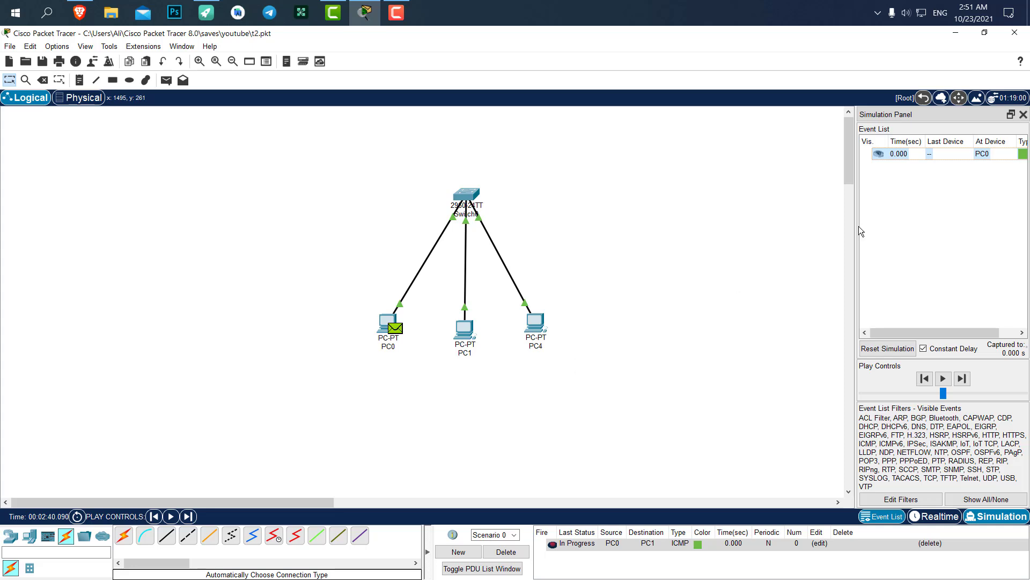
left_click(943, 378)
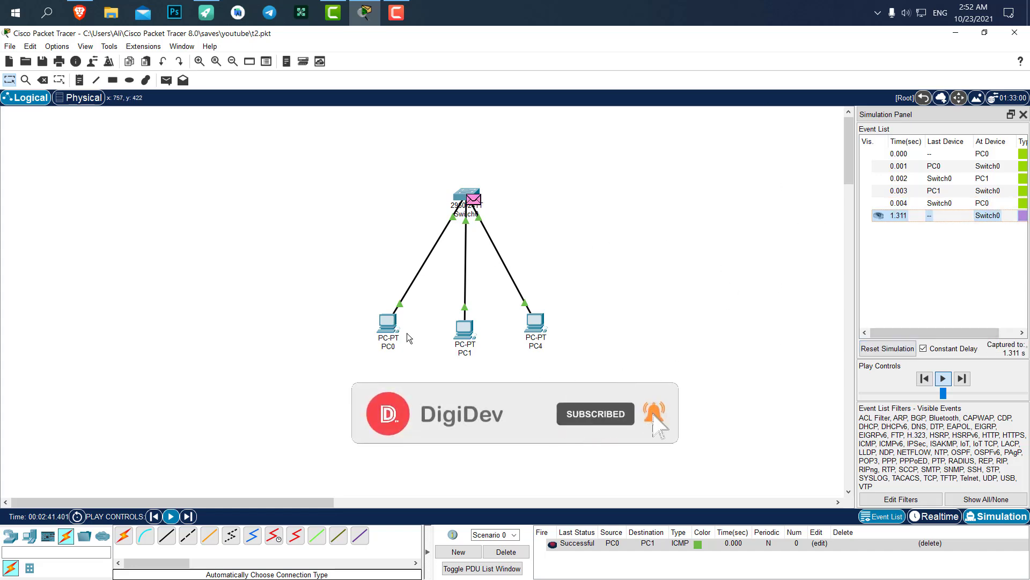
left_click(877, 349)
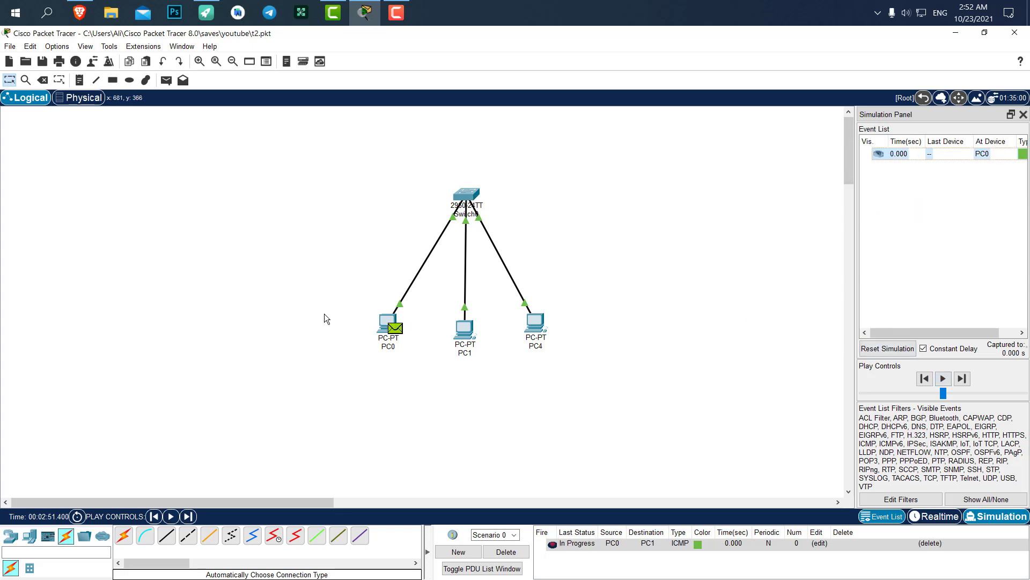
Step: Create a new scenario, run a simple PDU from PC4 to PC0 in it, and reset the simulation
left_click(503, 548)
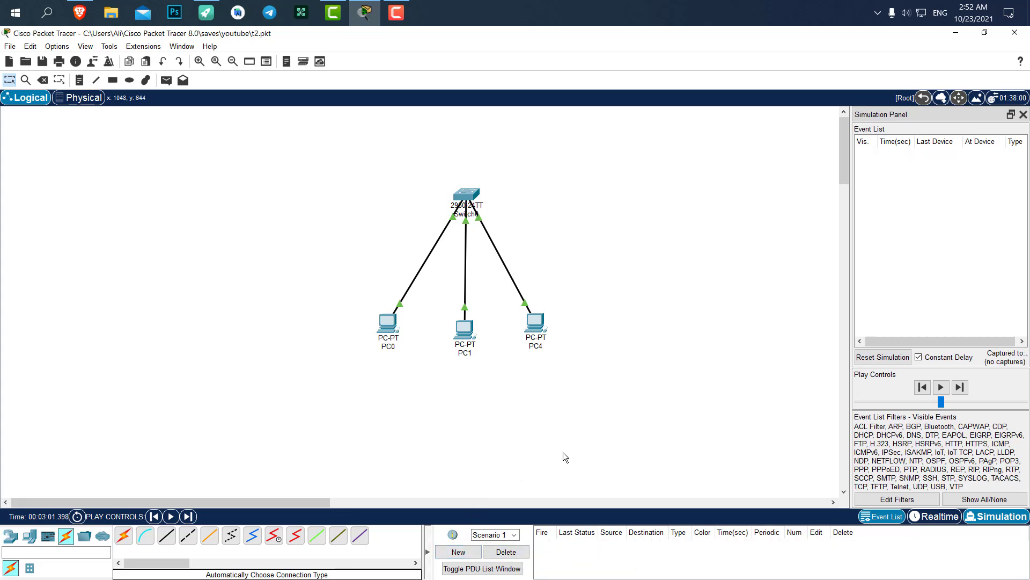
left_click(166, 80)
left_click(538, 330)
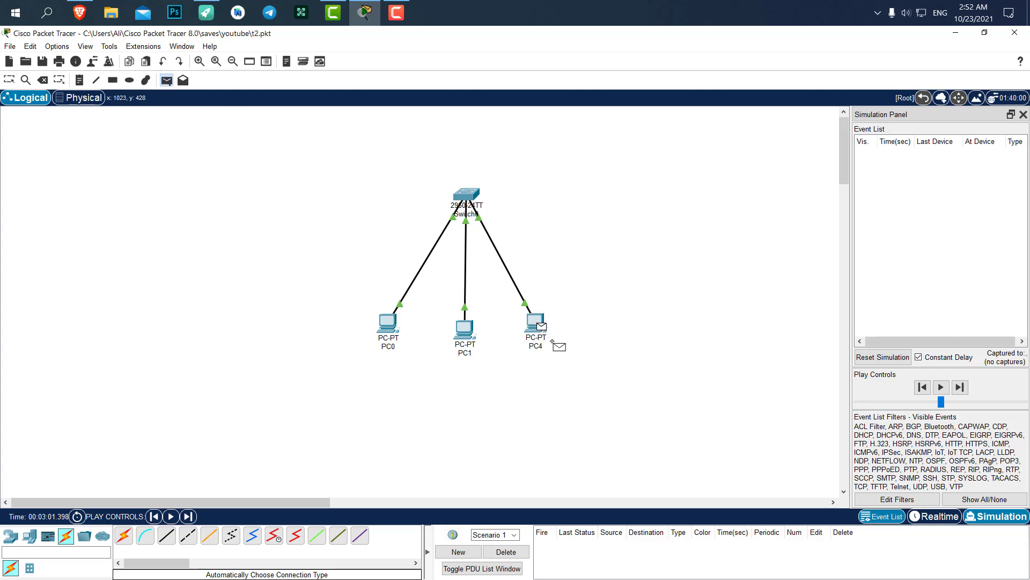
left_click(387, 324)
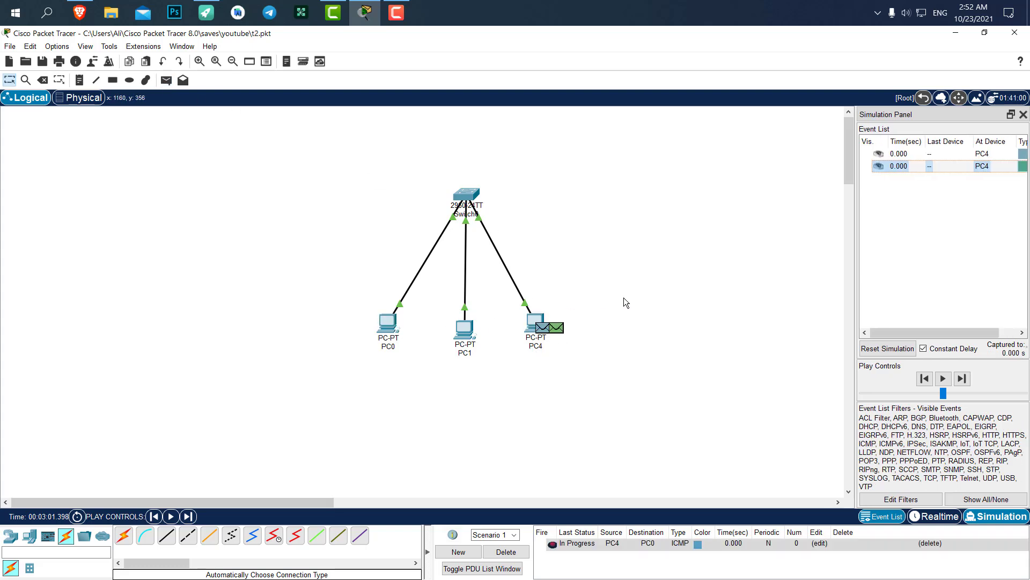
left_click(943, 379)
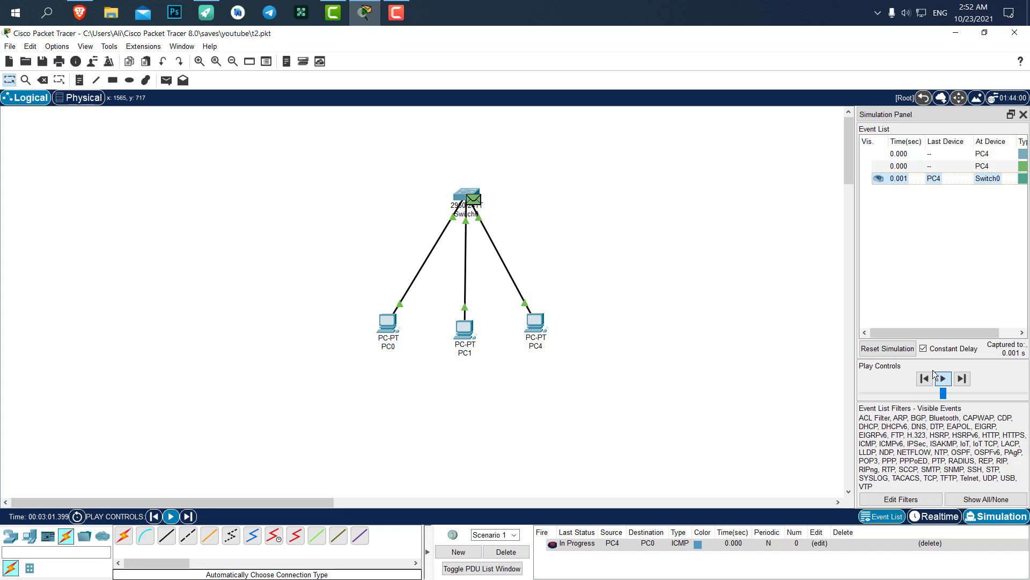
left_click(887, 348)
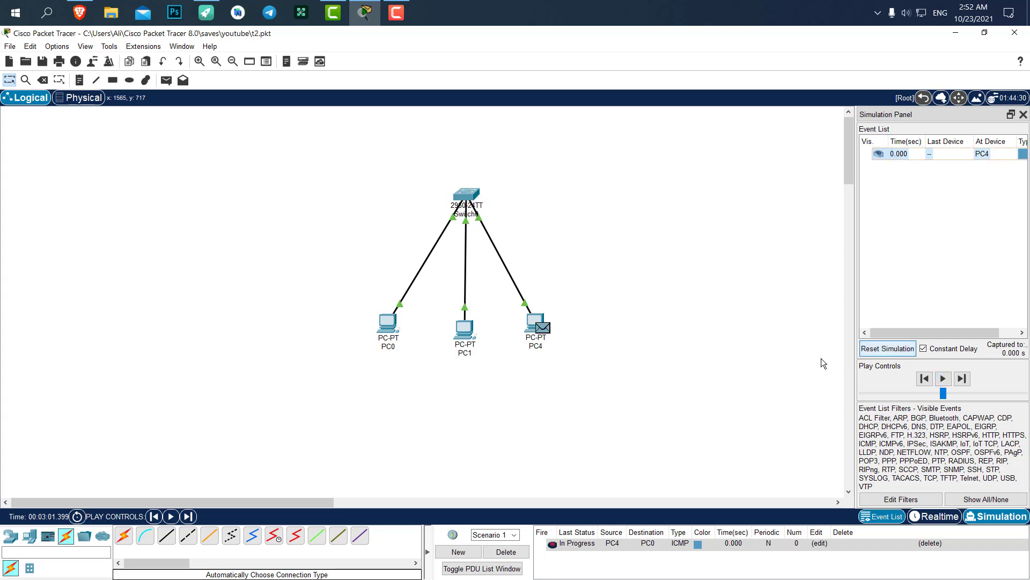
Step: Switch to Scenario 0 and back to Scenario 1, and delete the test scenarios to clear their PDUs
left_click(517, 535)
left_click(510, 545)
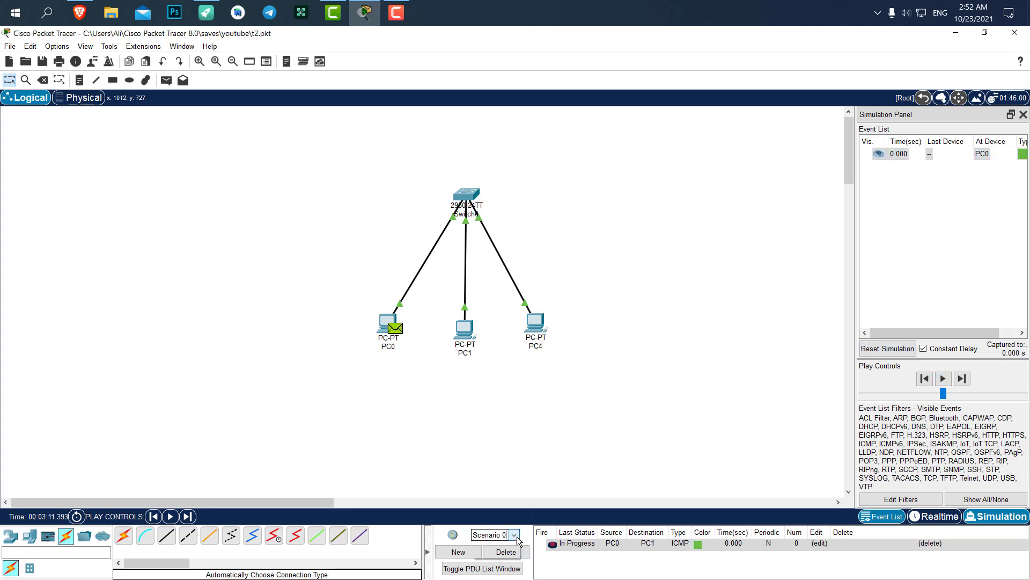
left_click(514, 535)
left_click(507, 553)
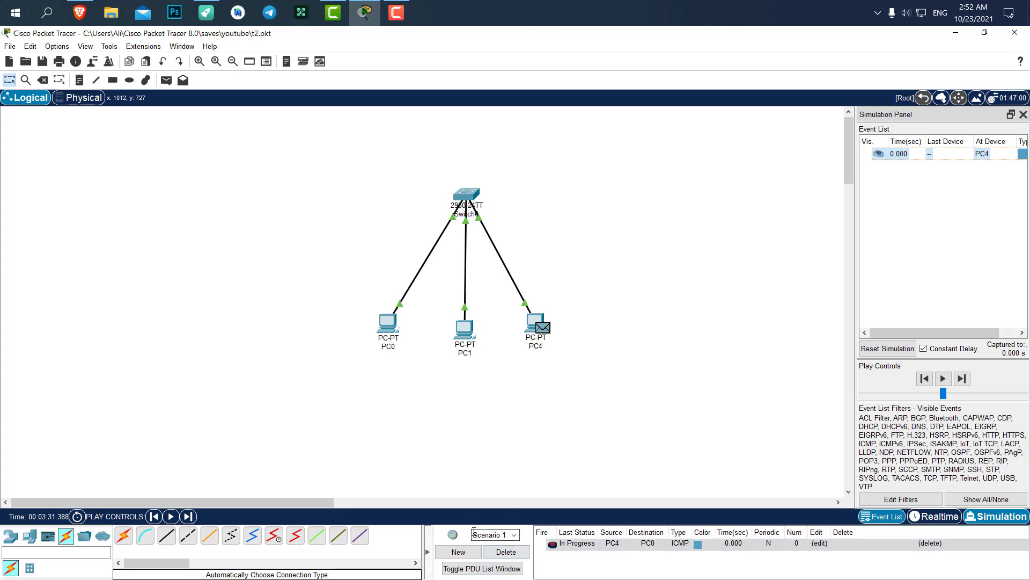
left_click(506, 552)
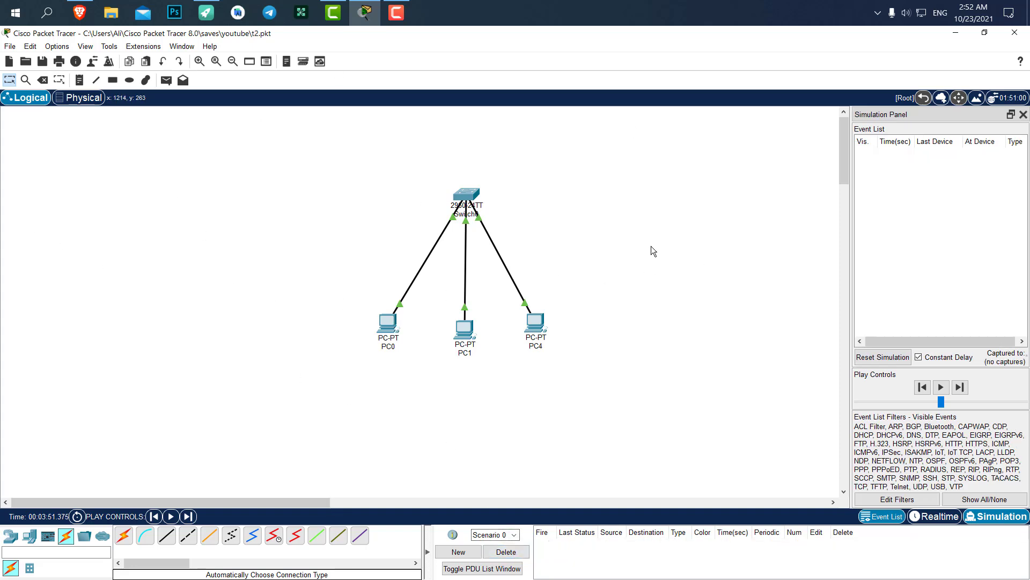
Step: Move the 2960 switch slightly to the left above PC1
left_click_drag(628, 169, 460, 194)
left_click(527, 194)
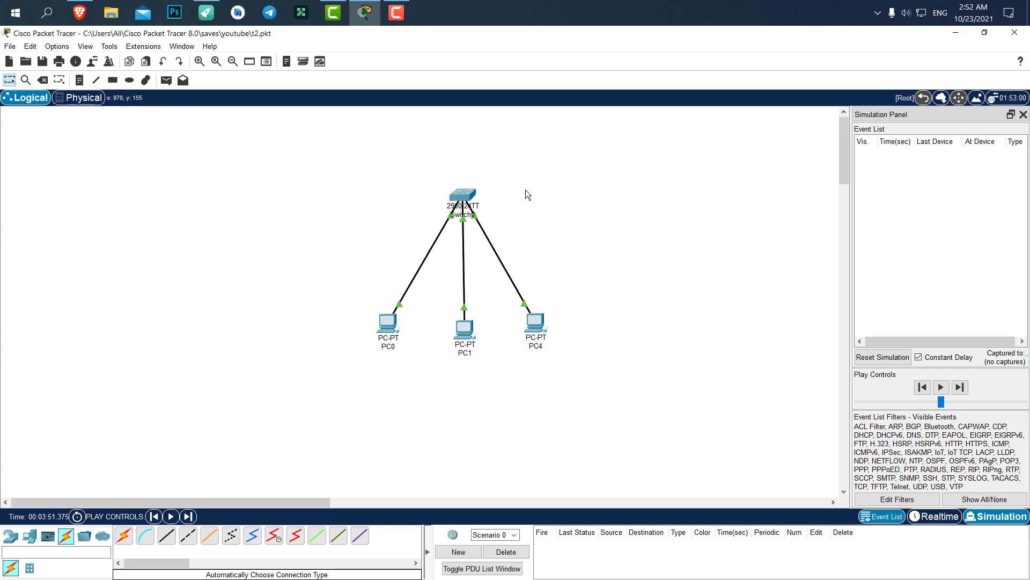